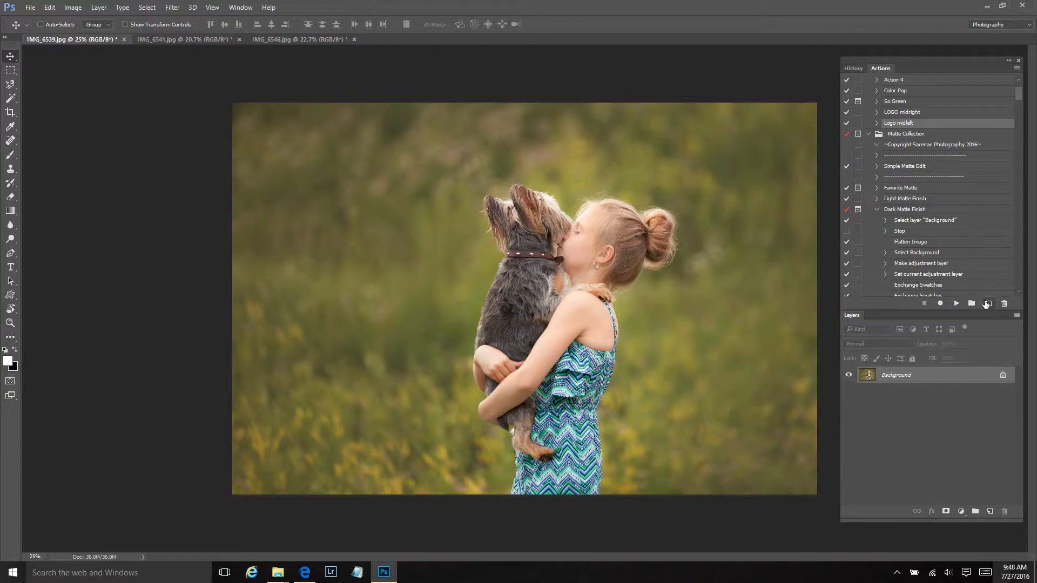
Create an action named Workflow1 in the Sarenae Actions Sample Pack set and start recording it
{"action": "scroll", "coordinate": [939, 110], "scroll_direction": "up", "scroll_amount": 2}
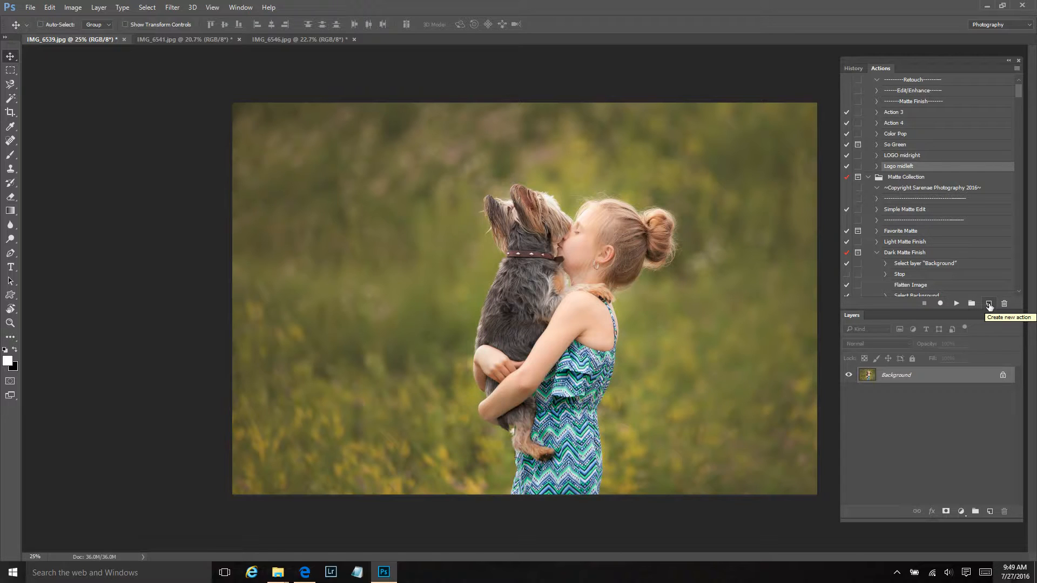
{"action": "left_click", "coordinate": [989, 305]}
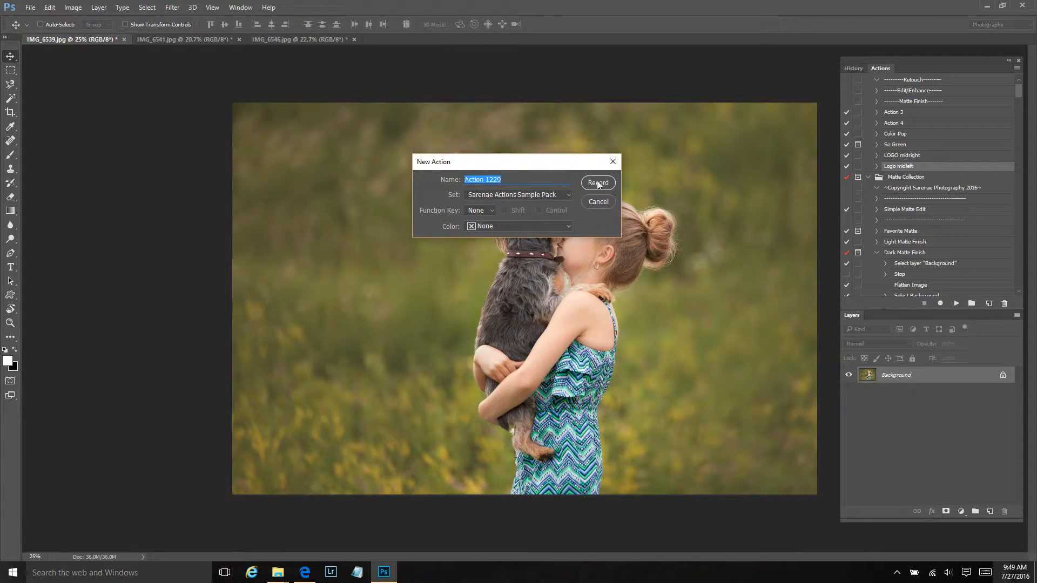
{"action": "type", "text": "Workflow1"}
{"action": "left_click", "coordinate": [593, 183]}
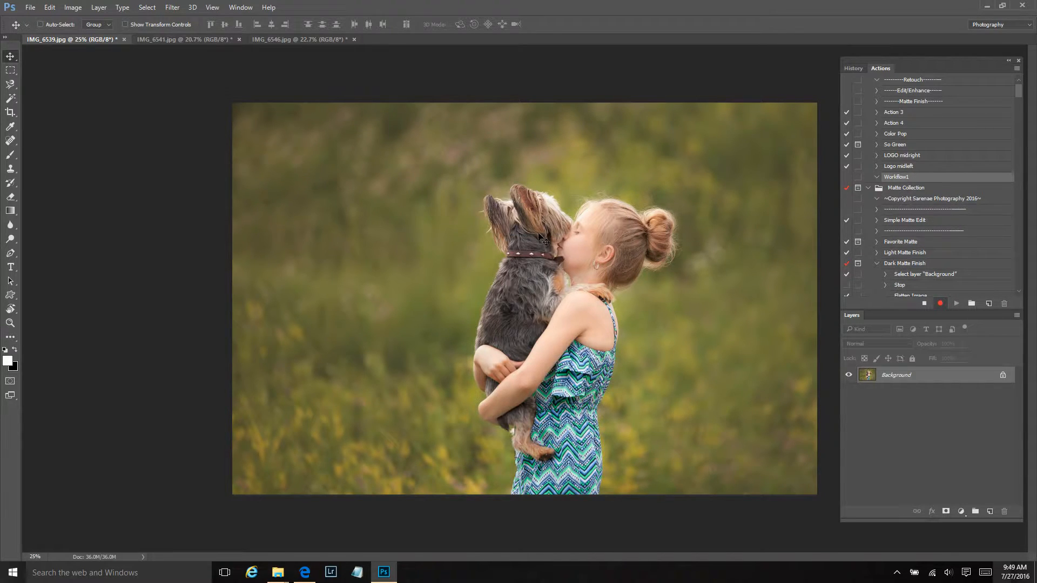
Play the Dark Matte Finish action on the photo and set the resulting Dark Matte Finish group's opacity to 60%
{"action": "left_click", "coordinate": [912, 265]}
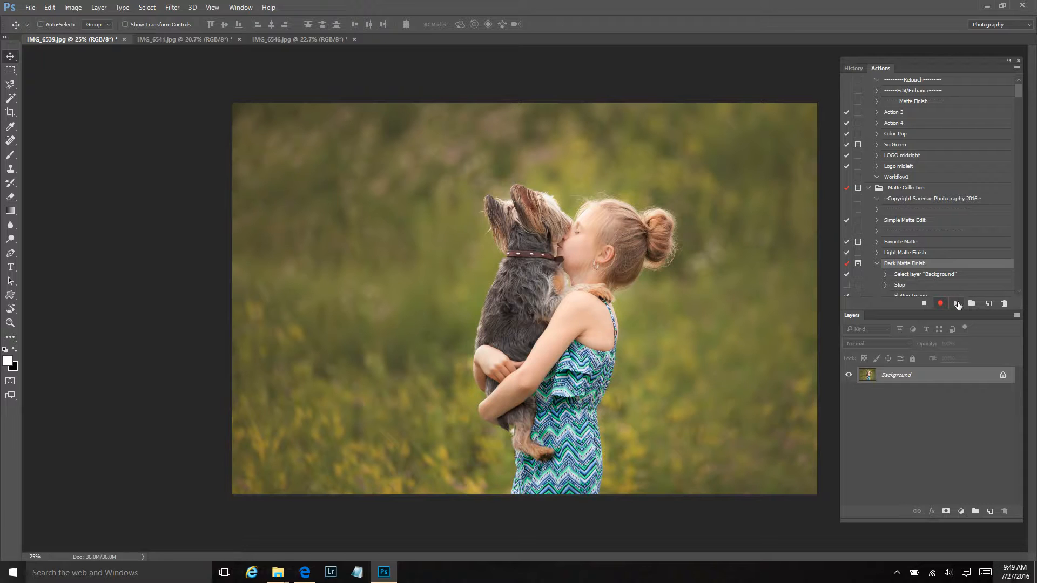
{"action": "left_click", "coordinate": [958, 304]}
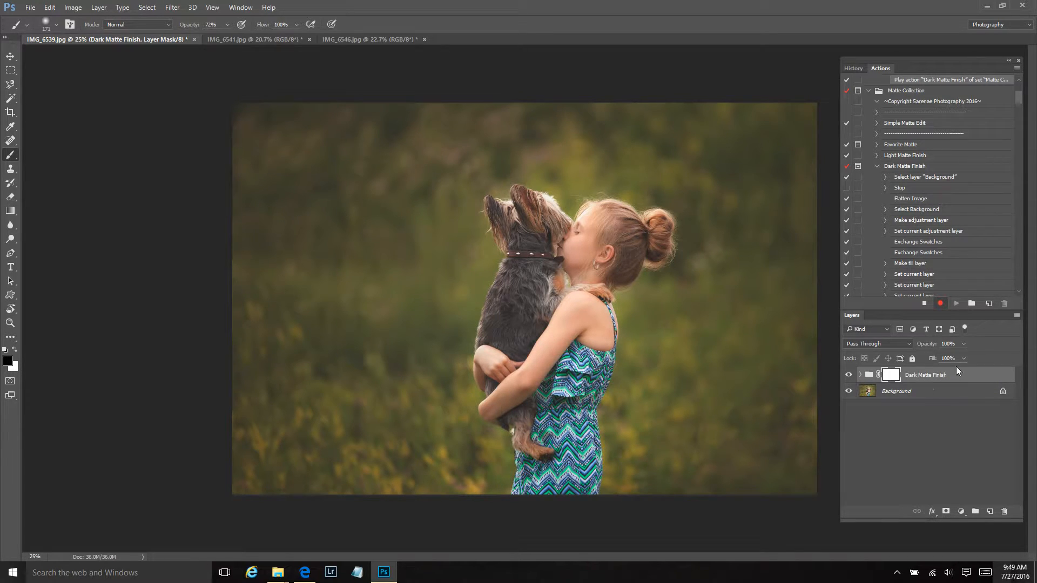
{"action": "left_click", "coordinate": [963, 343]}
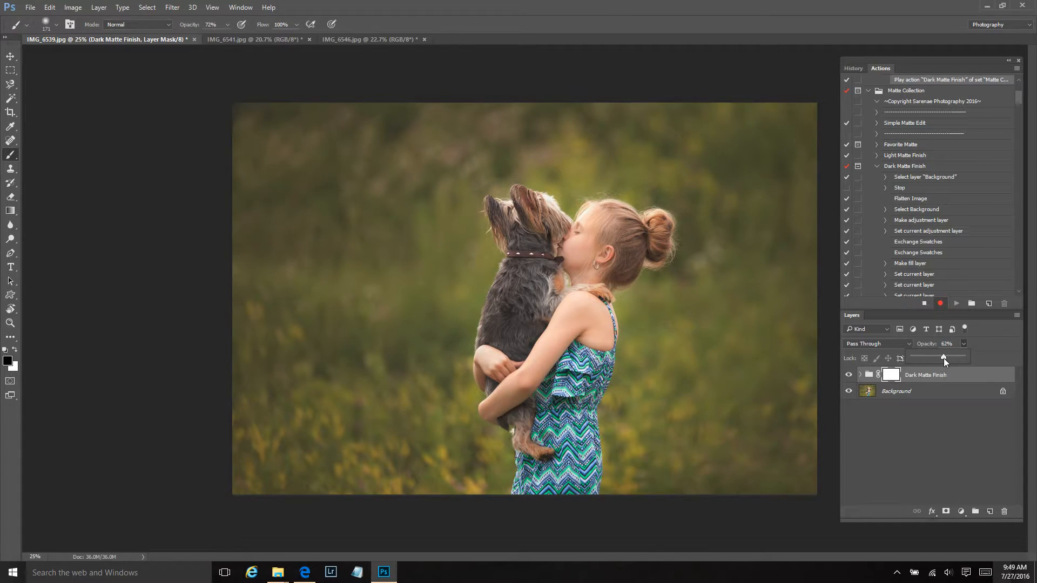
{"action": "left_click_drag", "start_coordinate": [943, 360], "coordinate": [943, 359]}
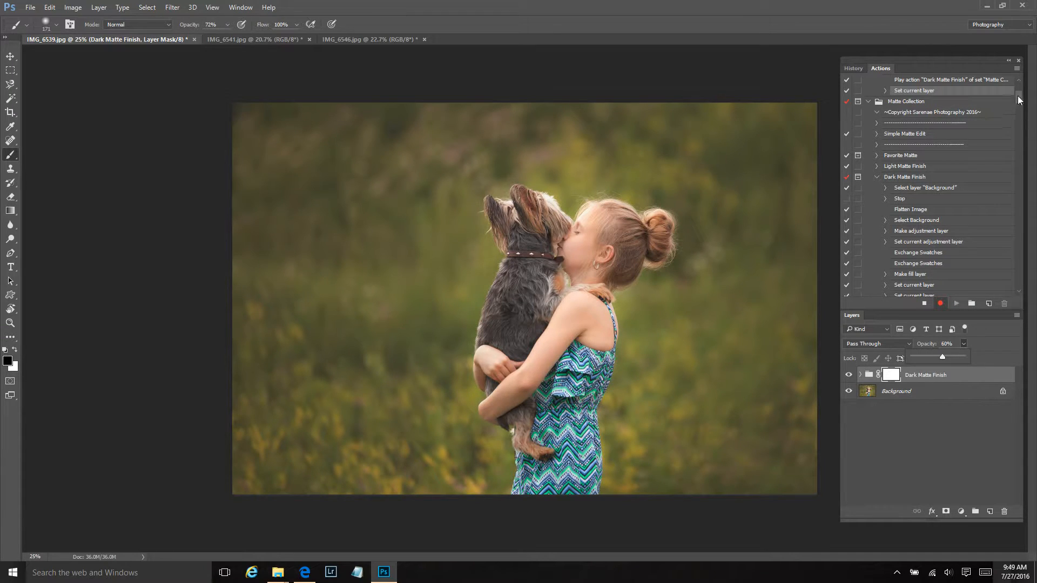
Play the Logo midleft action to add the watermark, and stop recording Workflow1
{"action": "left_click_drag", "start_coordinate": [1019, 98], "coordinate": [1020, 91]}
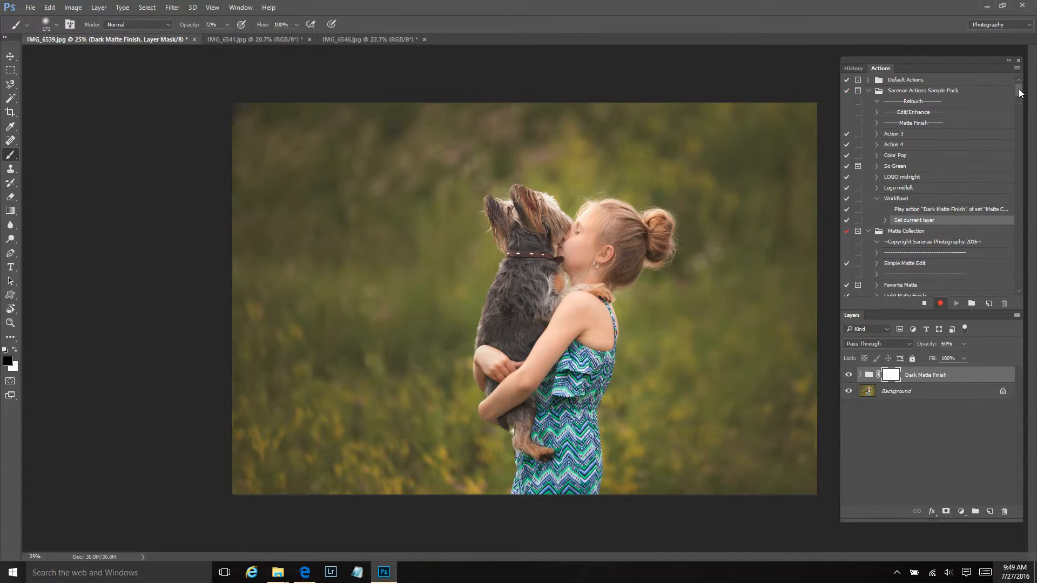
{"action": "left_click", "coordinate": [912, 189]}
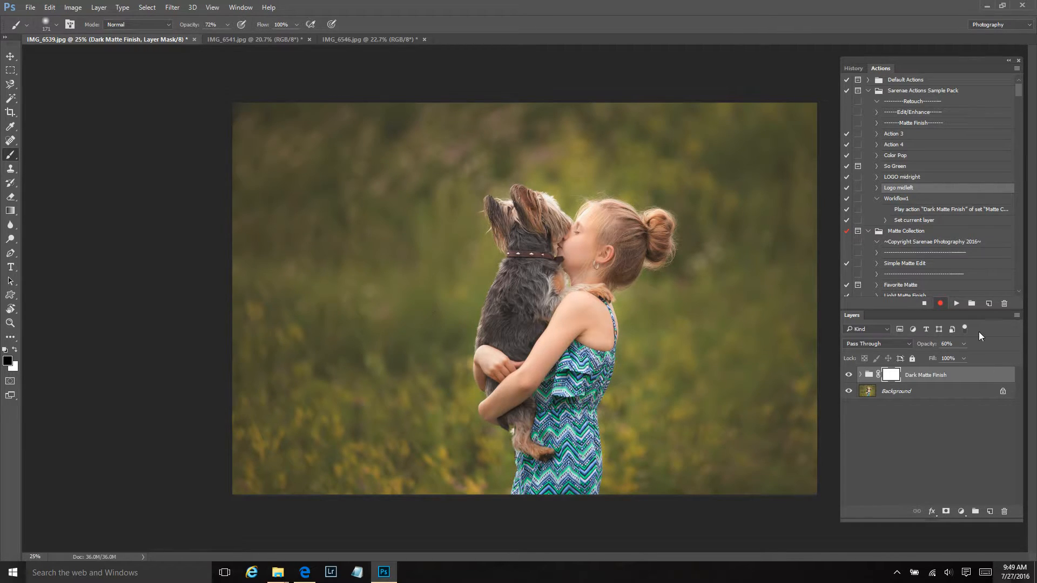
{"action": "left_click", "coordinate": [957, 304]}
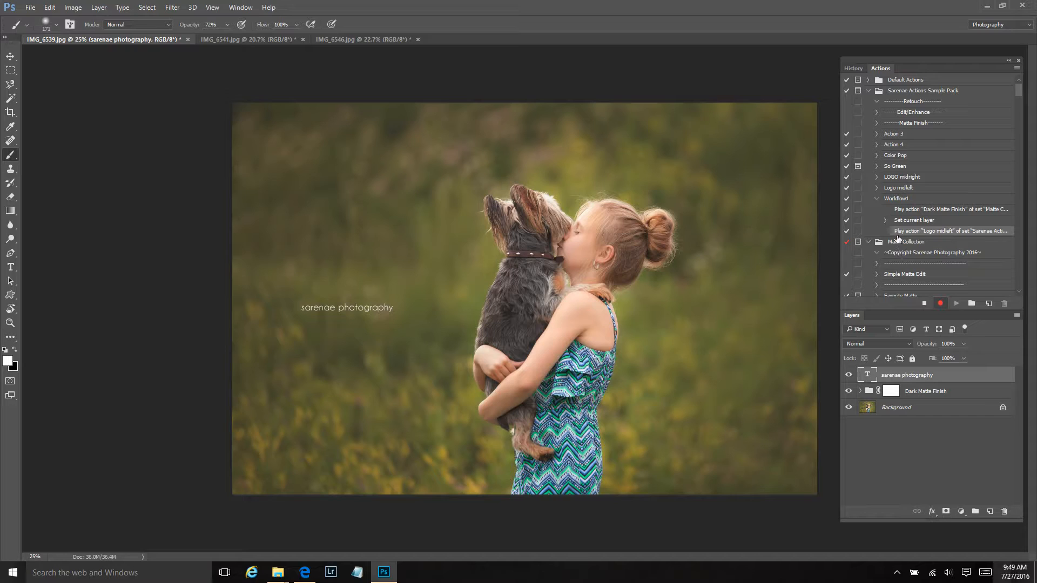
{"action": "left_click", "coordinate": [925, 304]}
Restore IMG_6539.jpg to its original opened state in the history
{"action": "left_click", "coordinate": [854, 68]}
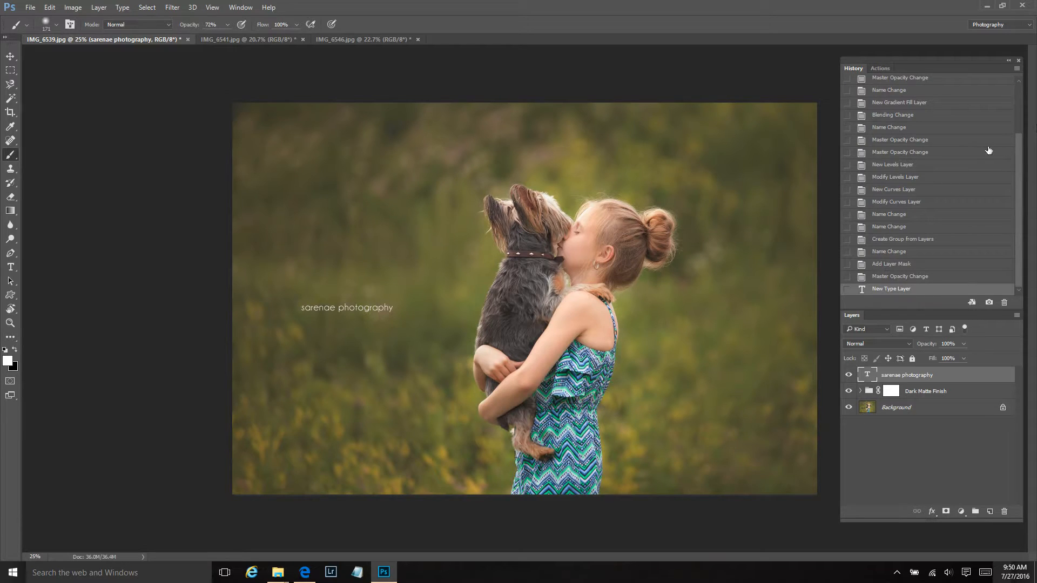
{"action": "scroll", "coordinate": [985, 152], "scroll_direction": "up", "scroll_amount": 5}
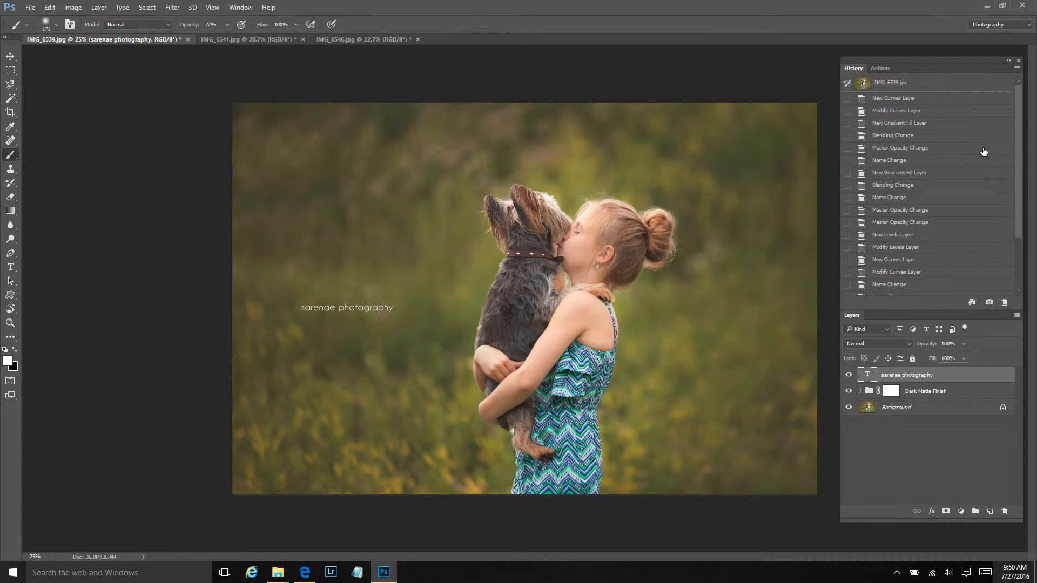
{"action": "left_click", "coordinate": [925, 85]}
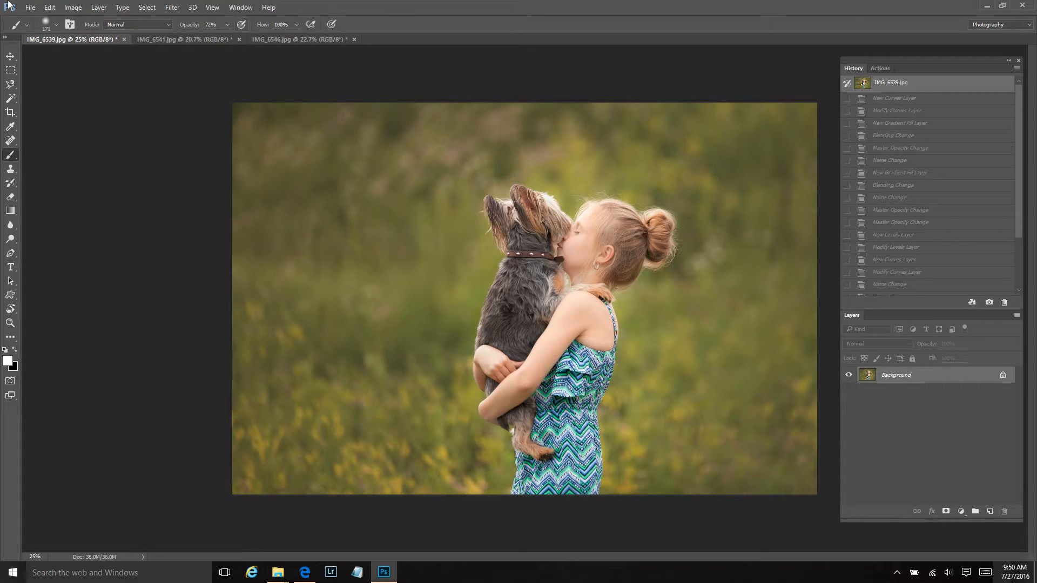
Start the Batch command and choose the Workflow1 action from the Sarenae Actions Sample Pack set
{"action": "left_click", "coordinate": [27, 7]}
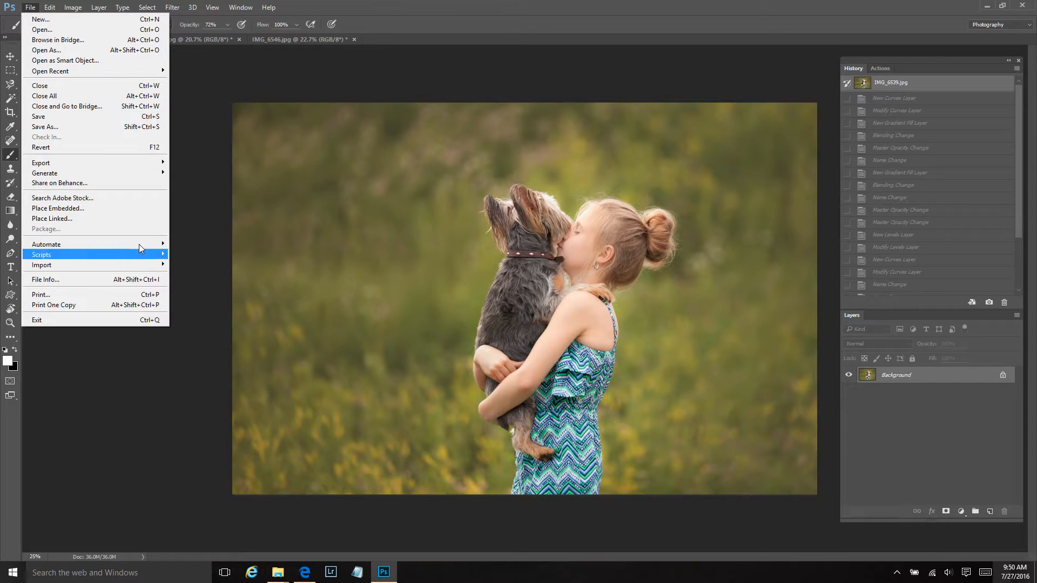
{"action": "mouse_move", "coordinate": [139, 244]}
{"action": "left_click", "coordinate": [215, 247]}
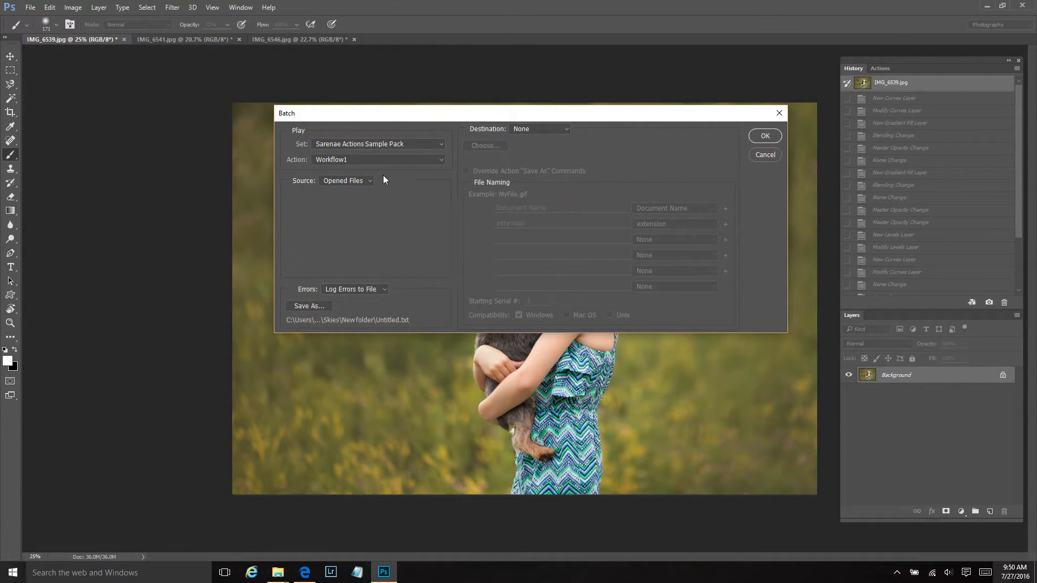
{"action": "left_click", "coordinate": [388, 144]}
{"action": "left_click", "coordinate": [387, 141]}
{"action": "left_click", "coordinate": [372, 158]}
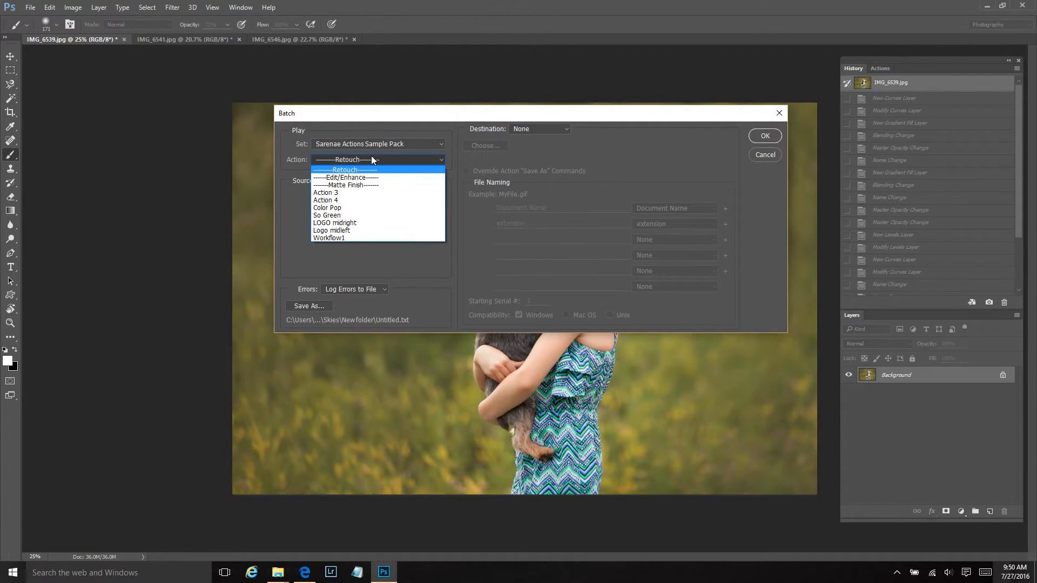
{"action": "left_click", "coordinate": [360, 238]}
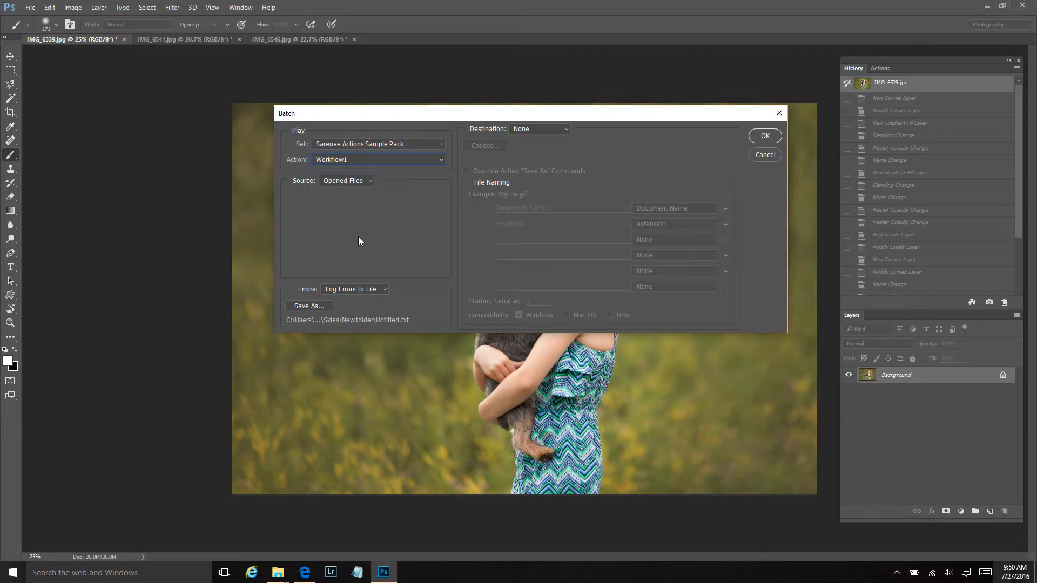
Run the batch on Opened Files with errors logged to file and the destination set to None
{"action": "left_click", "coordinate": [358, 180]}
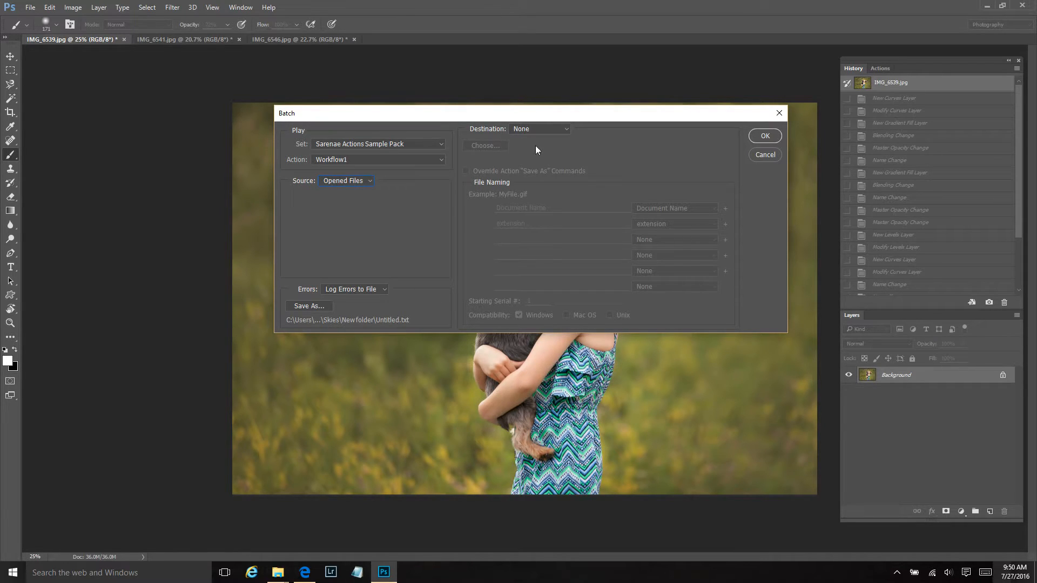
{"action": "left_click", "coordinate": [382, 289]}
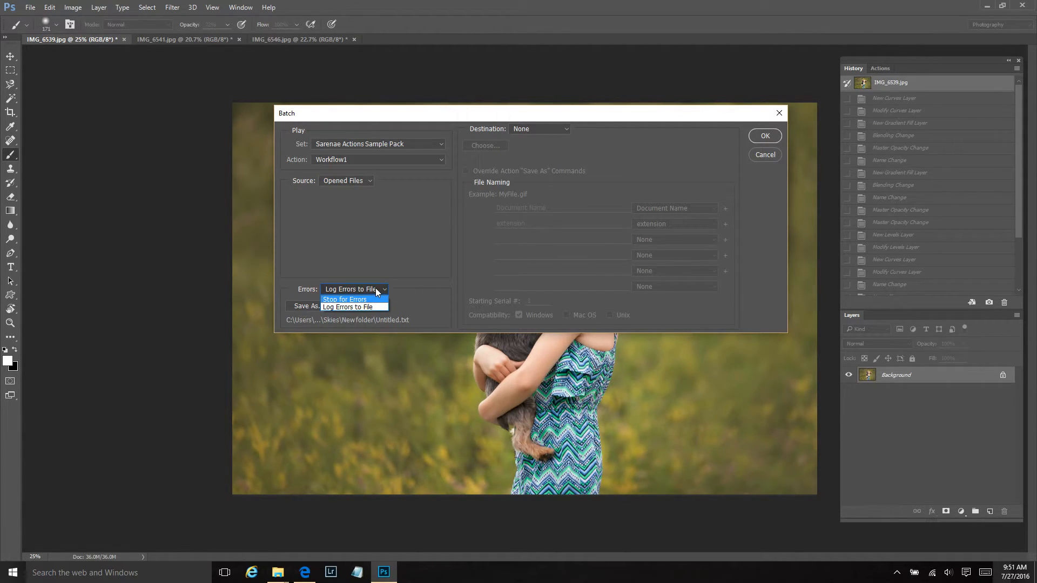
{"action": "left_click", "coordinate": [369, 306]}
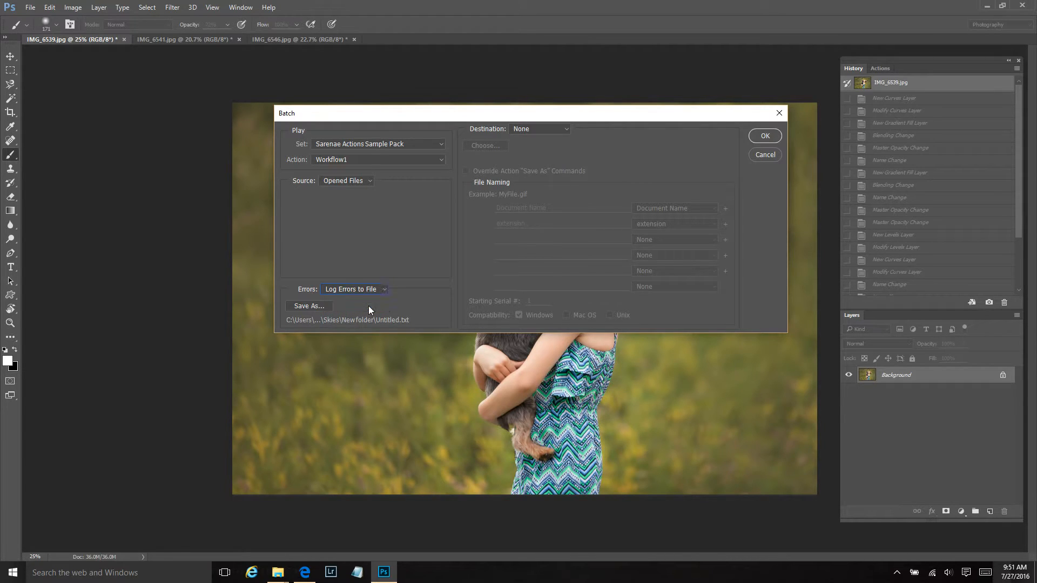
{"action": "left_click", "coordinate": [544, 128]}
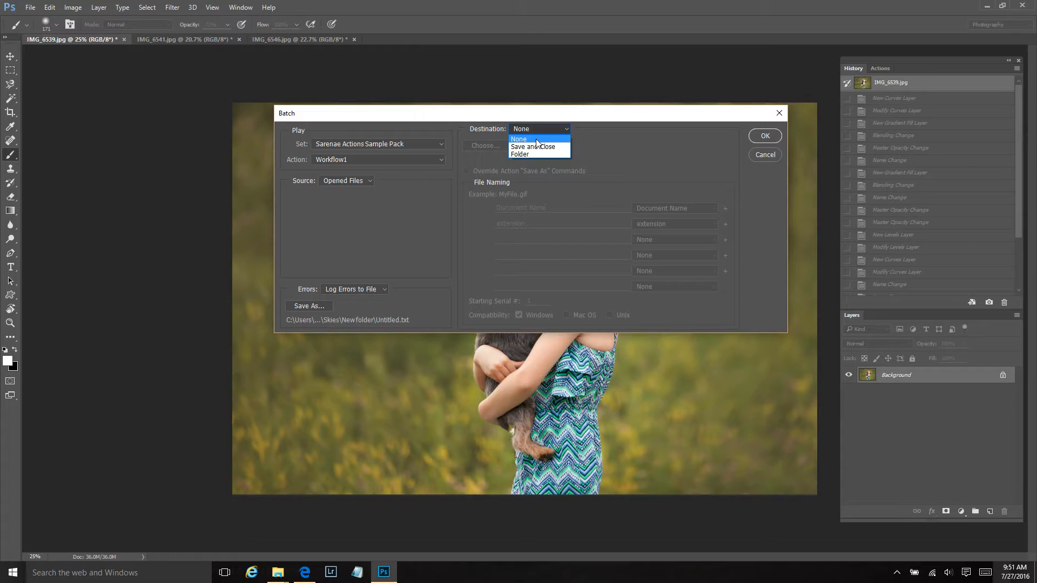
{"action": "left_click", "coordinate": [536, 139]}
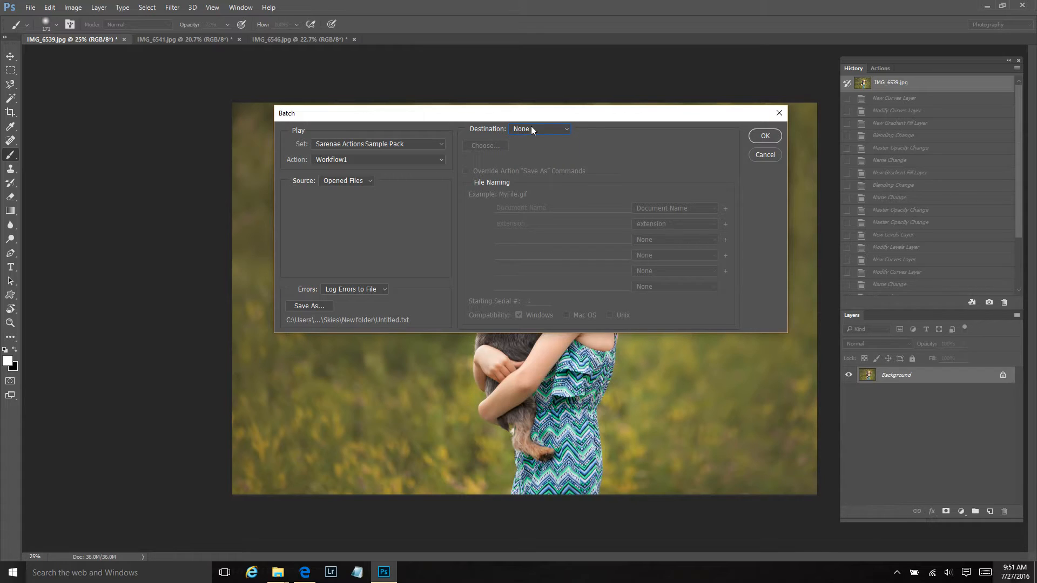
{"action": "left_click", "coordinate": [766, 136]}
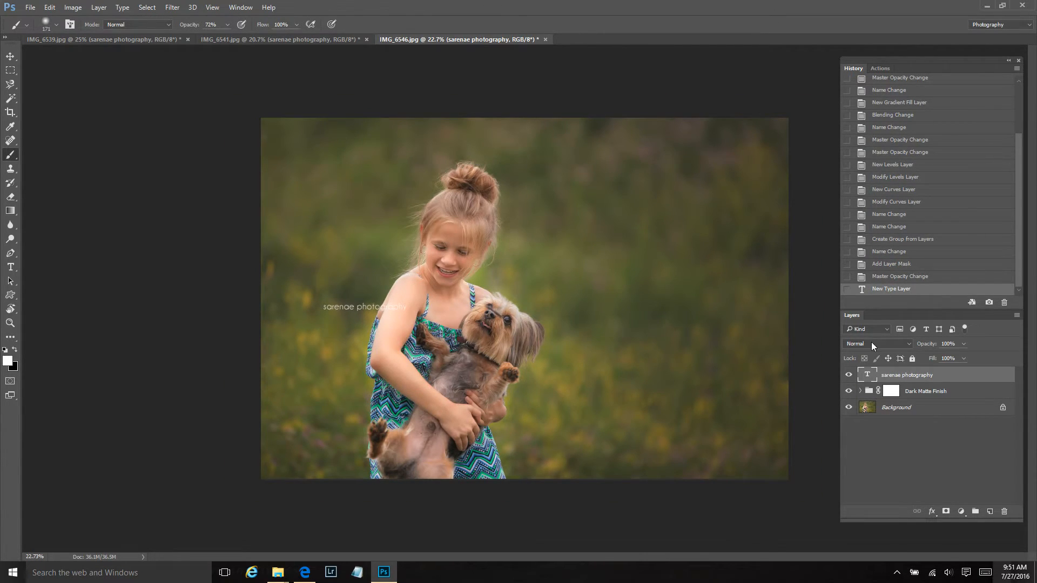
Move the watermark text in IMG_6546.jpg onto the open background beside the dog, and select the Dark Matte Finish group
{"action": "left_click", "coordinate": [10, 57]}
{"action": "left_click_drag", "start_coordinate": [385, 378], "coordinate": [689, 380]}
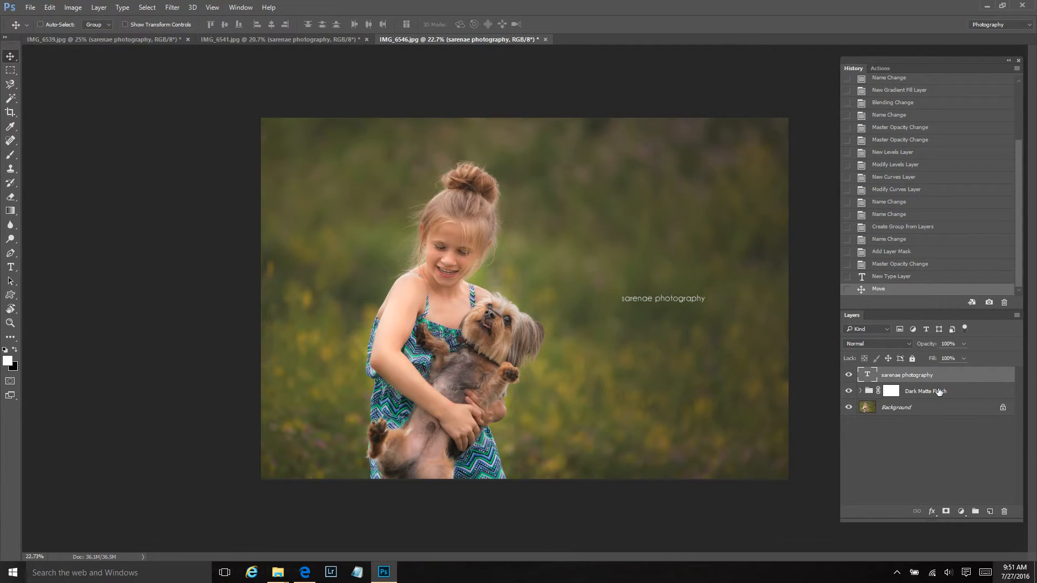
{"action": "left_click", "coordinate": [940, 392]}
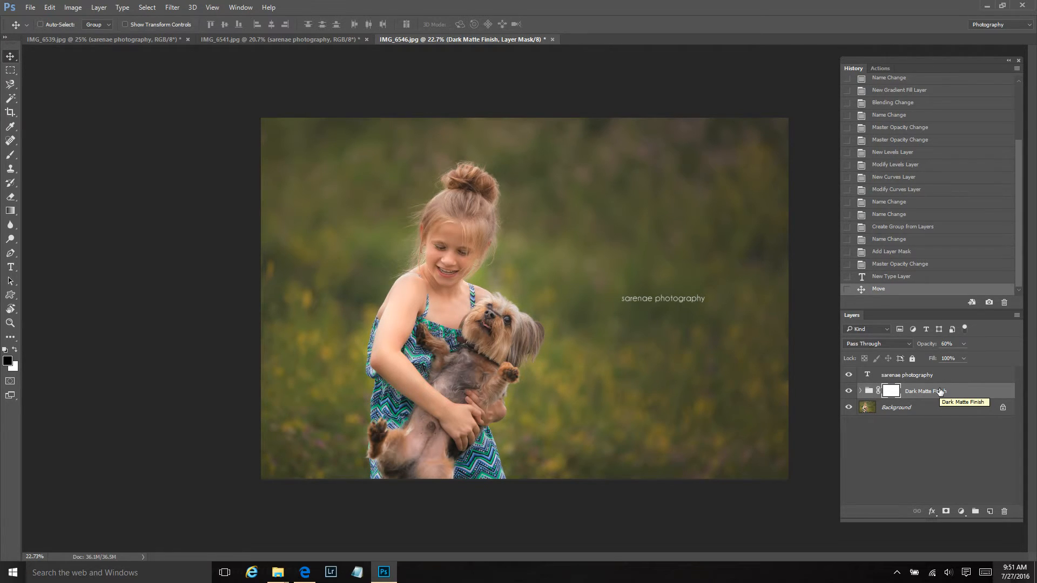
Flatten the layers in each of the three open photos, IMG_6539.jpg, IMG_6541.jpg and IMG_6546.jpg
{"action": "left_click", "coordinate": [273, 36]}
{"action": "left_click", "coordinate": [73, 37]}
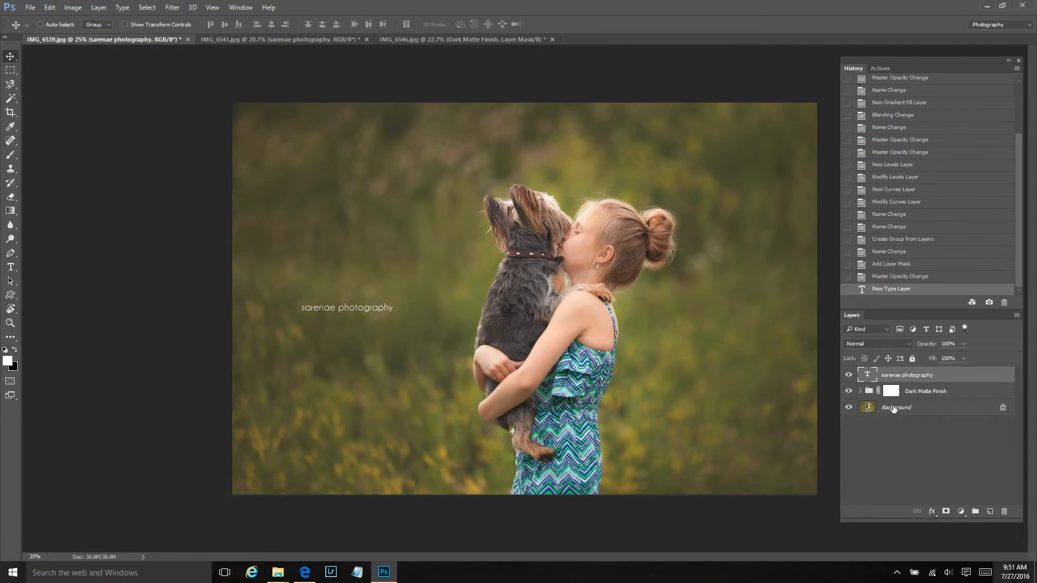
{"action": "right_click", "coordinate": [894, 409]}
{"action": "left_click", "coordinate": [962, 524]}
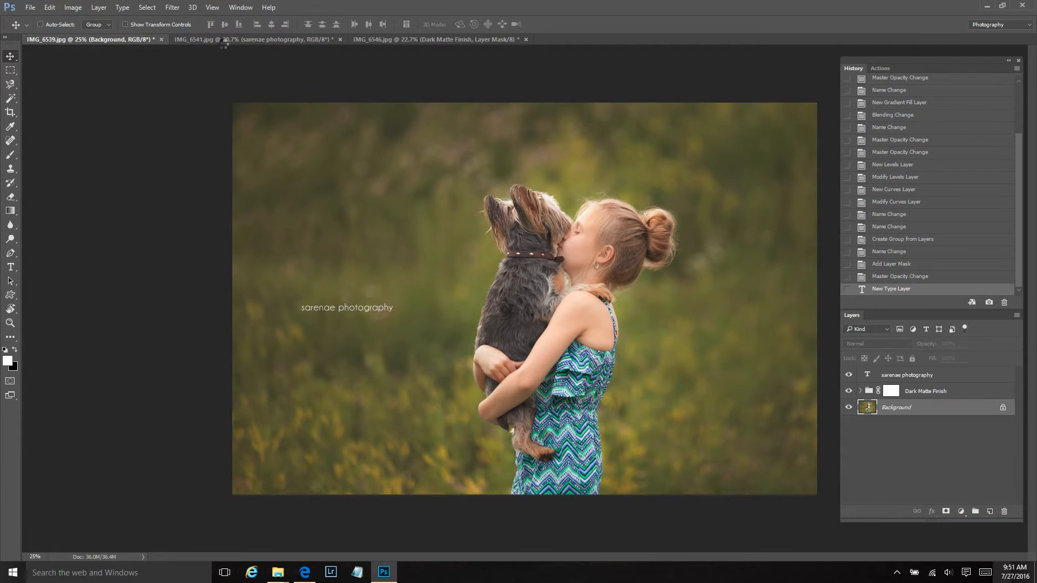
{"action": "left_click", "coordinate": [186, 38]}
{"action": "right_click", "coordinate": [925, 409]}
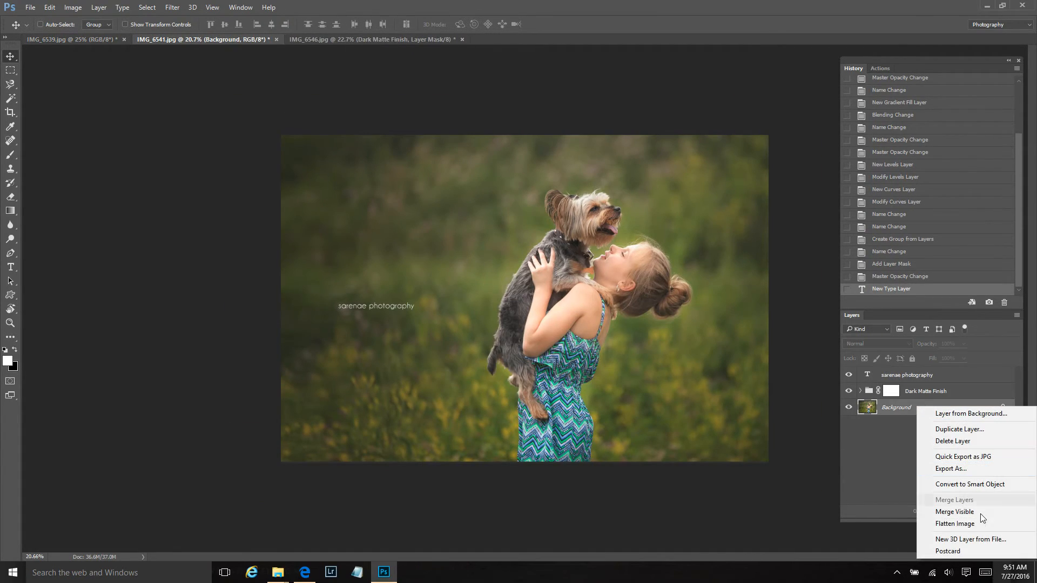
{"action": "left_click", "coordinate": [987, 526]}
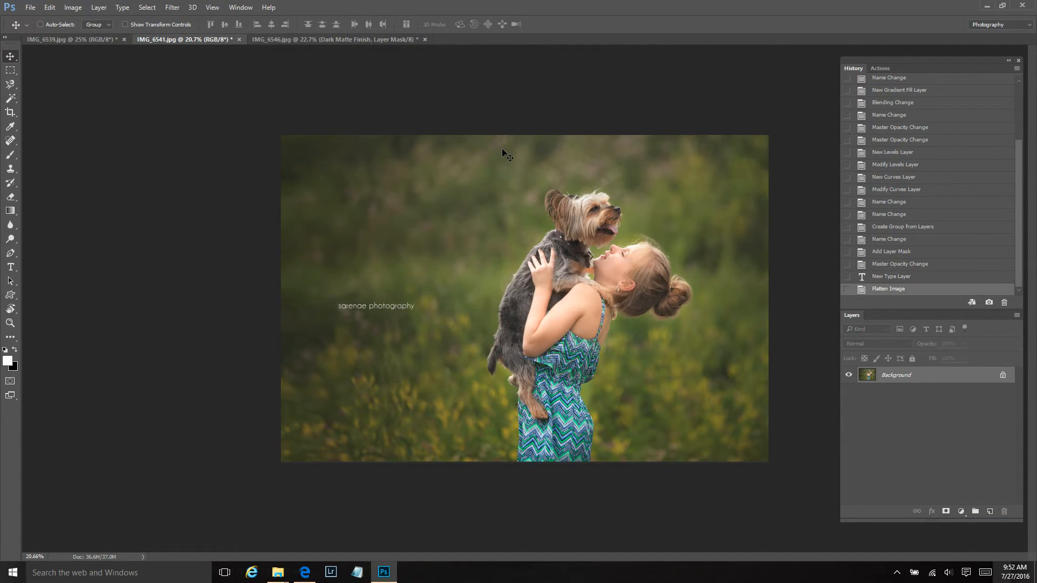
{"action": "left_click", "coordinate": [336, 38]}
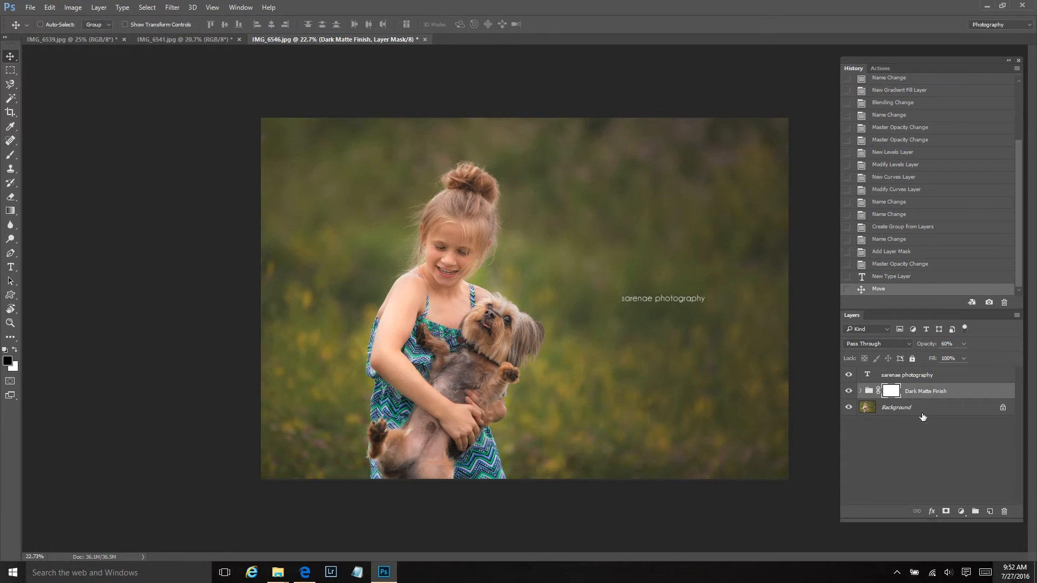
{"action": "right_click", "coordinate": [921, 408]}
{"action": "left_click", "coordinate": [963, 528]}
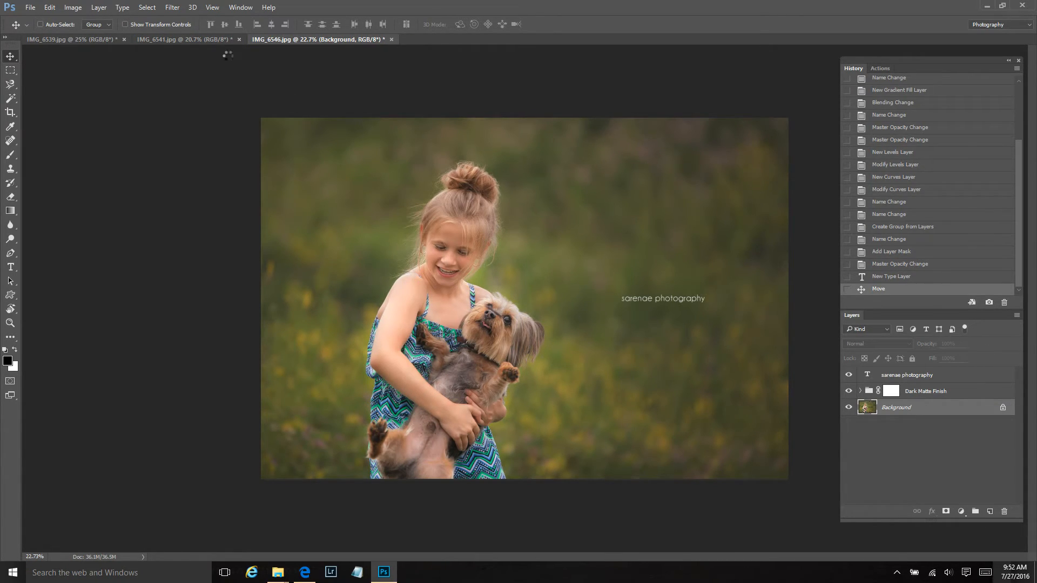
Return to IMG_6539.jpg and collapse the recorded steps of the Workflow1 action in the action list
{"action": "left_click", "coordinate": [210, 40]}
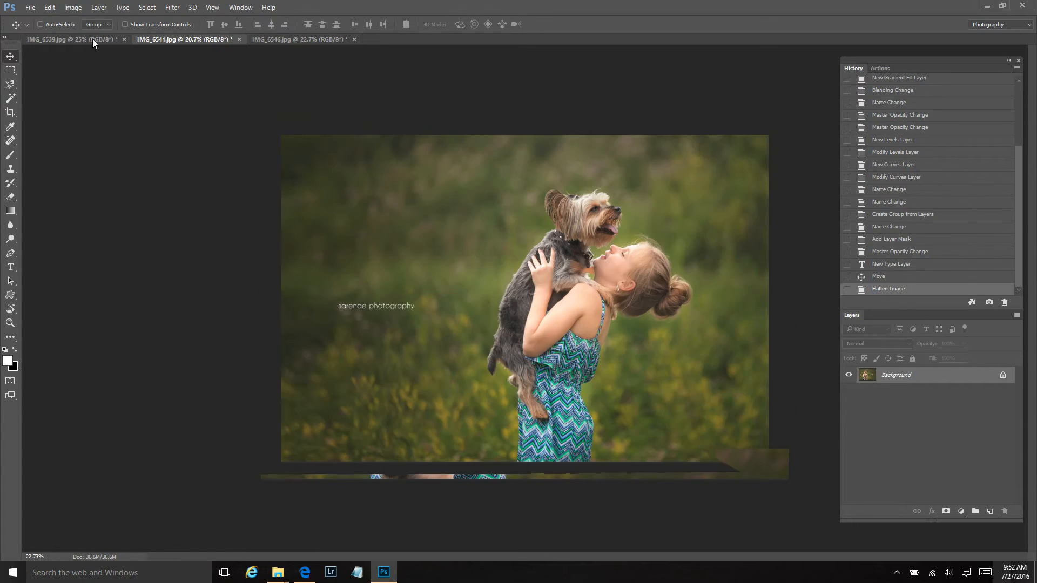
{"action": "left_click", "coordinate": [70, 39]}
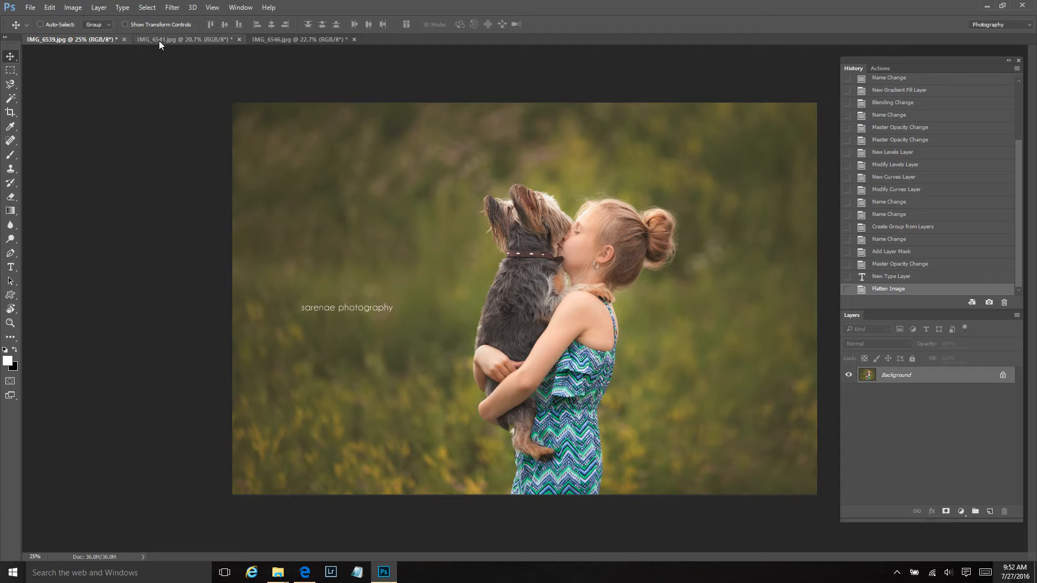
{"action": "left_click", "coordinate": [881, 68]}
{"action": "scroll", "coordinate": [458, 279], "scroll_direction": "up", "scroll_amount": 1}
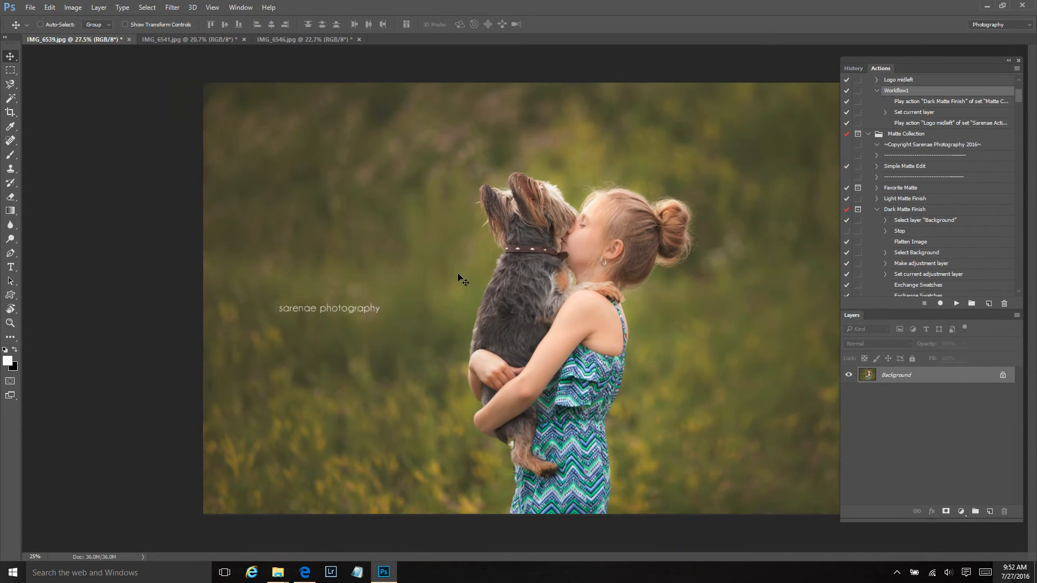
{"action": "scroll", "coordinate": [458, 278], "scroll_direction": "down", "scroll_amount": 1}
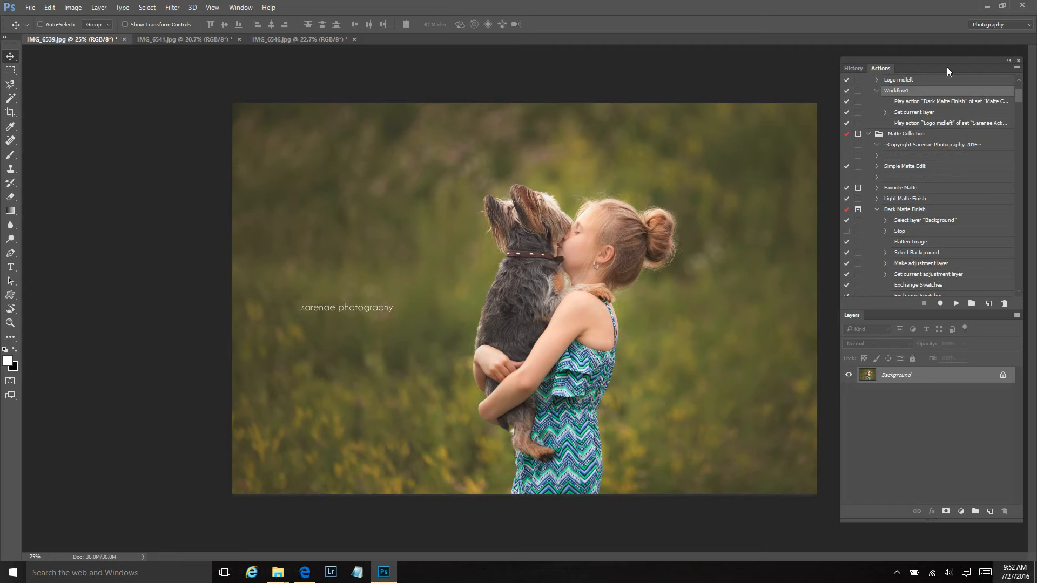
{"action": "left_click", "coordinate": [877, 91]}
Set up a batch with the Matte Collection set, look through its available actions, and cancel the batch without running it
{"action": "left_click", "coordinate": [27, 7]}
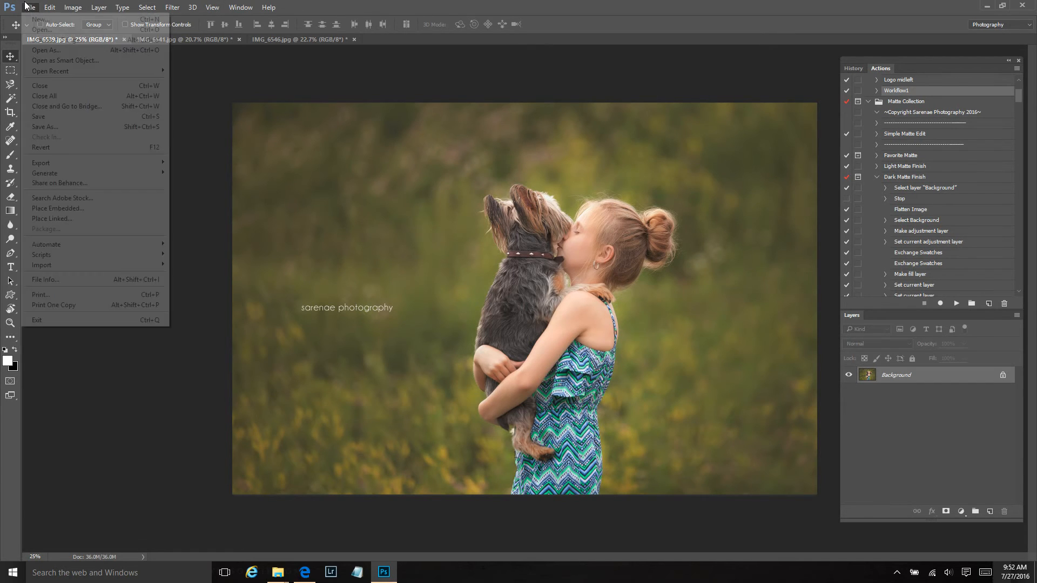
{"action": "mouse_move", "coordinate": [119, 245]}
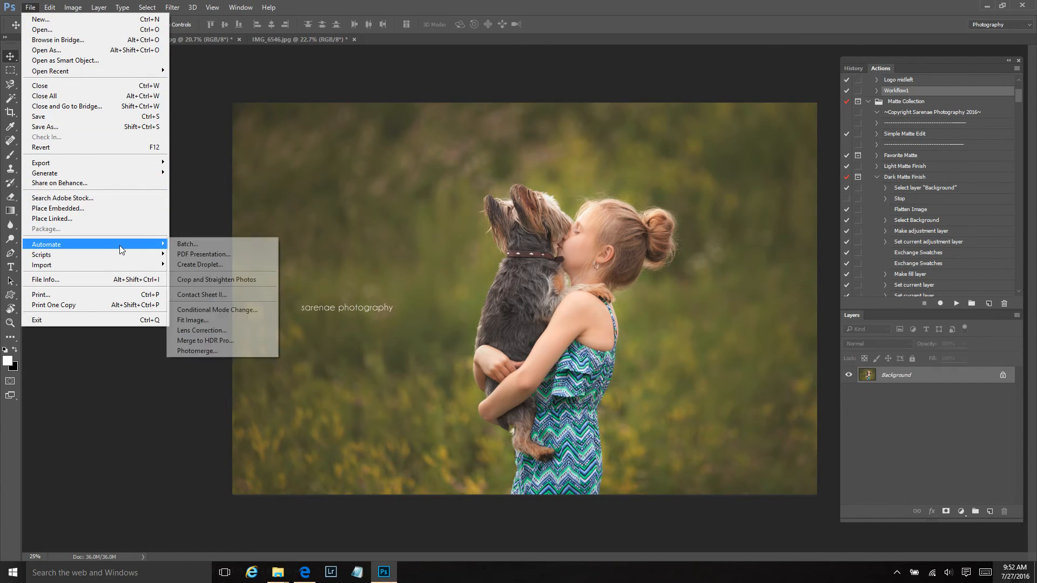
{"action": "left_click", "coordinate": [189, 244]}
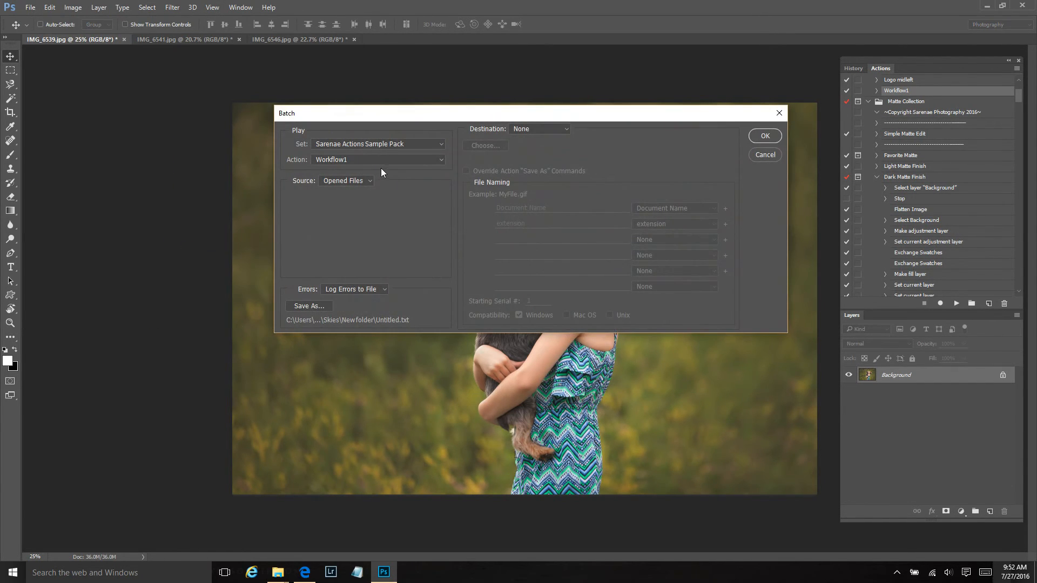
{"action": "left_click", "coordinate": [394, 142]}
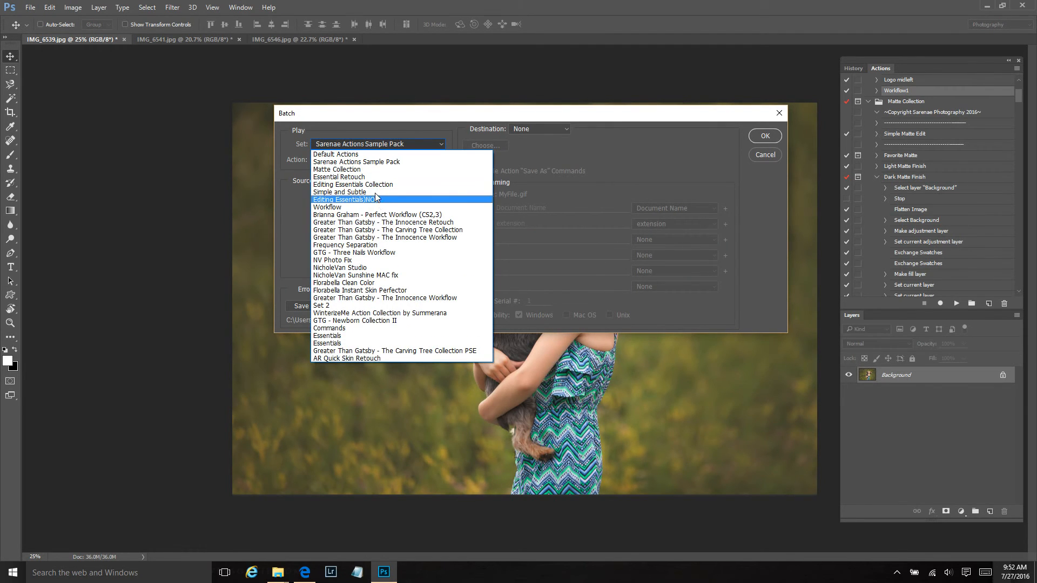
{"action": "left_click", "coordinate": [372, 170]}
{"action": "left_click", "coordinate": [365, 159]}
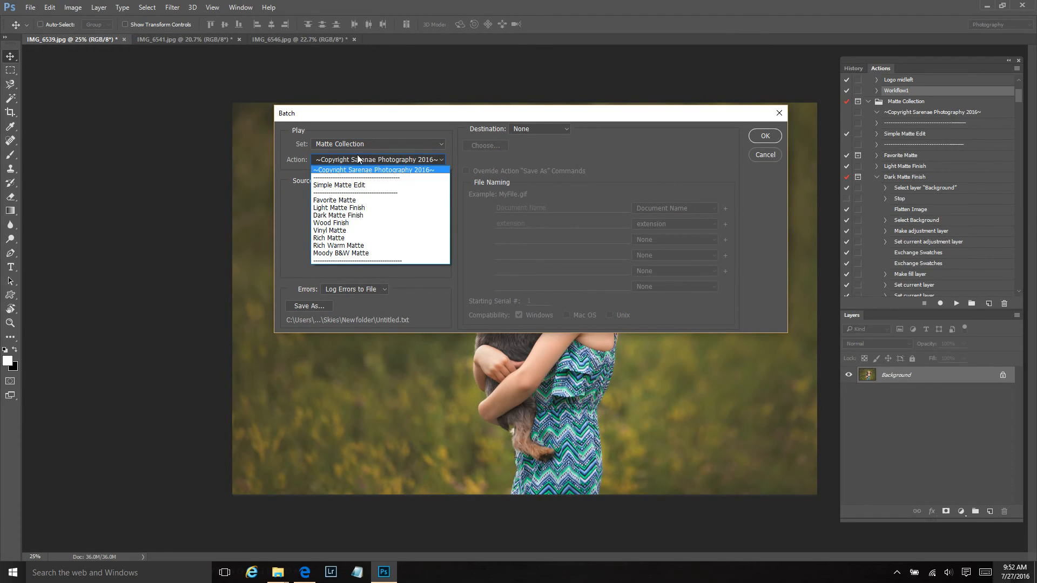
{"action": "left_click", "coordinate": [359, 161]}
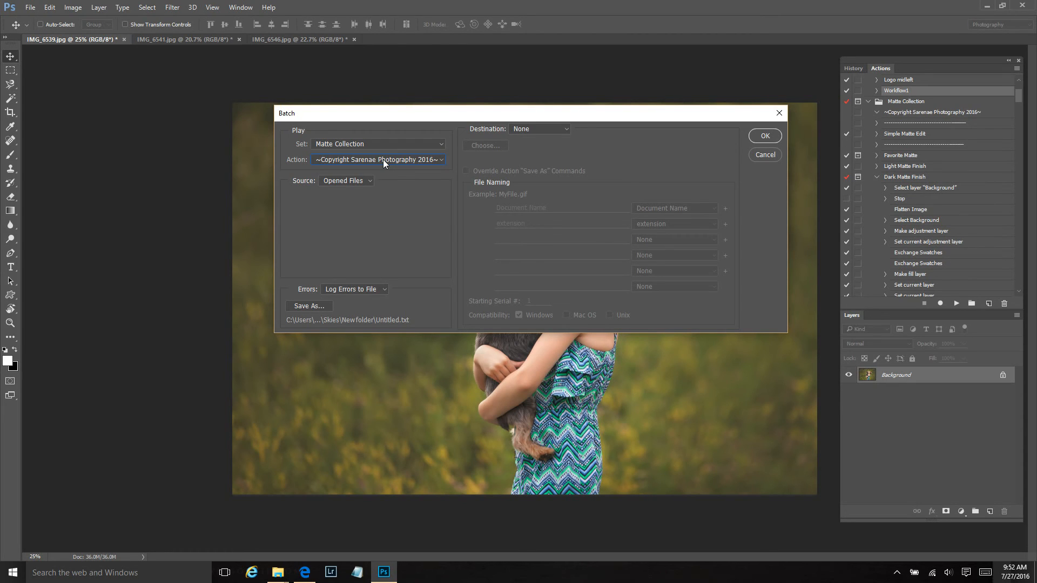
{"action": "left_click", "coordinate": [775, 154]}
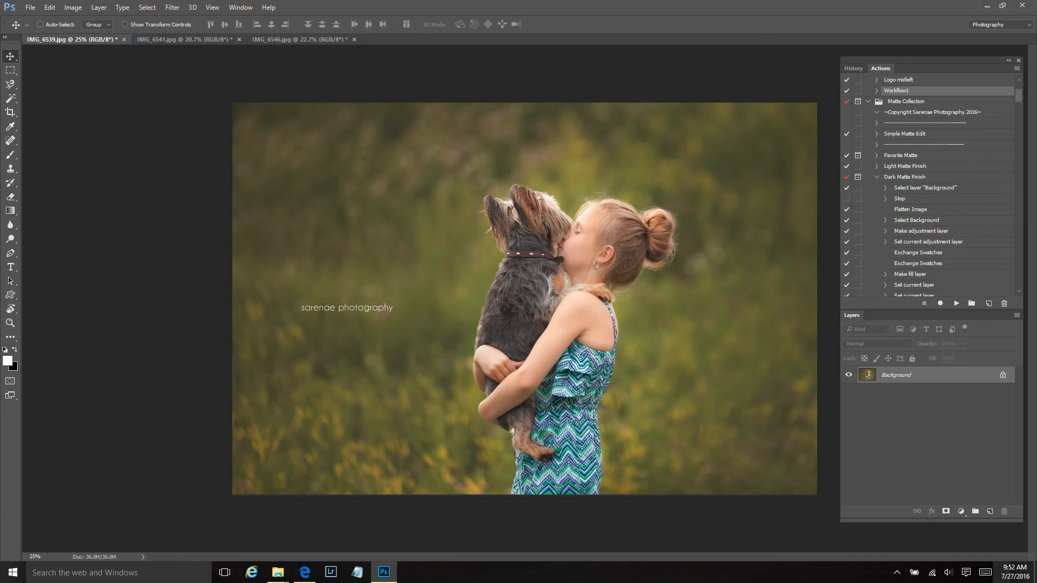
{"action": "left_click", "coordinate": [897, 572]}
{"action": "left_click", "coordinate": [900, 532]}
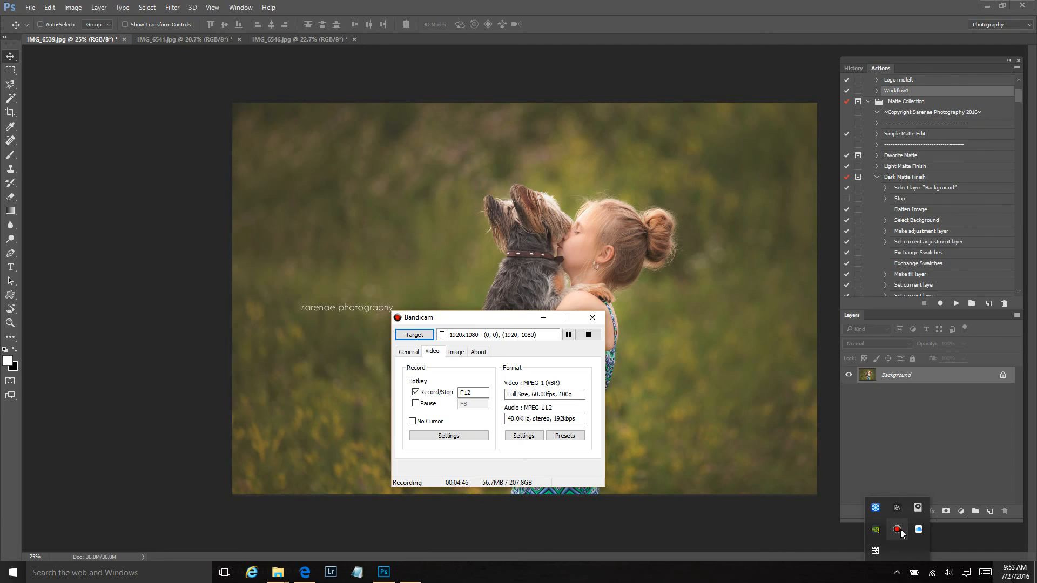